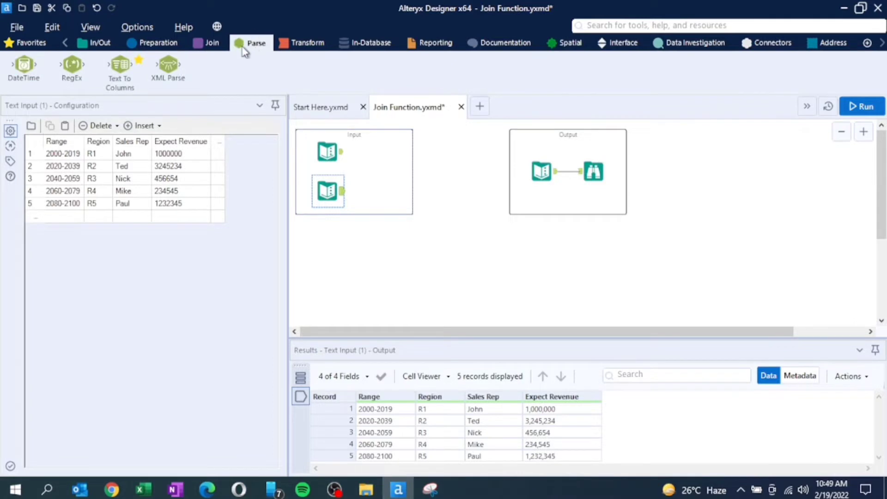
- Split the second text input's Range column at the "-" delimiter into 2 columns with Text To Columns, and attach a Browse tool
left_click_drag(119, 69, 379, 254)
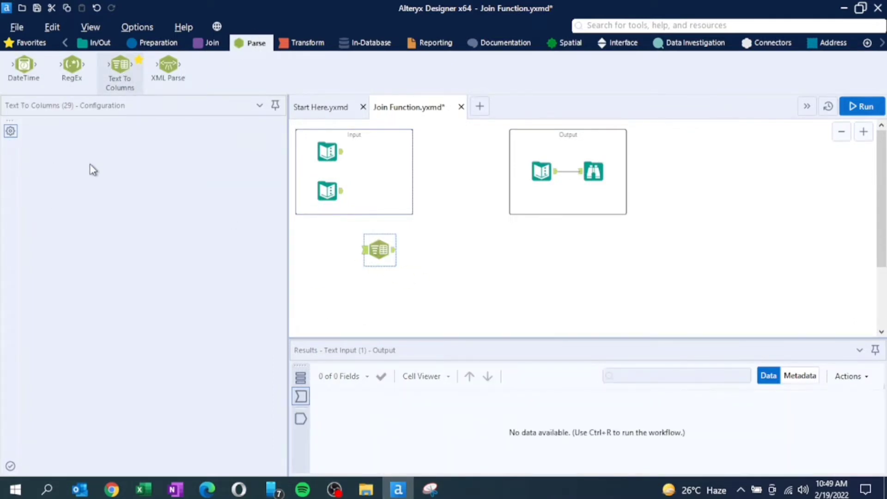
left_click_drag(342, 190, 365, 250)
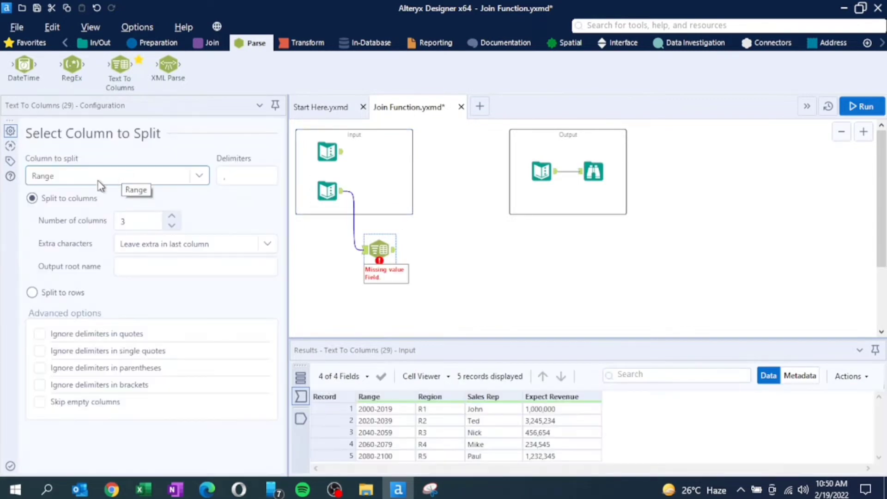
left_click(267, 177)
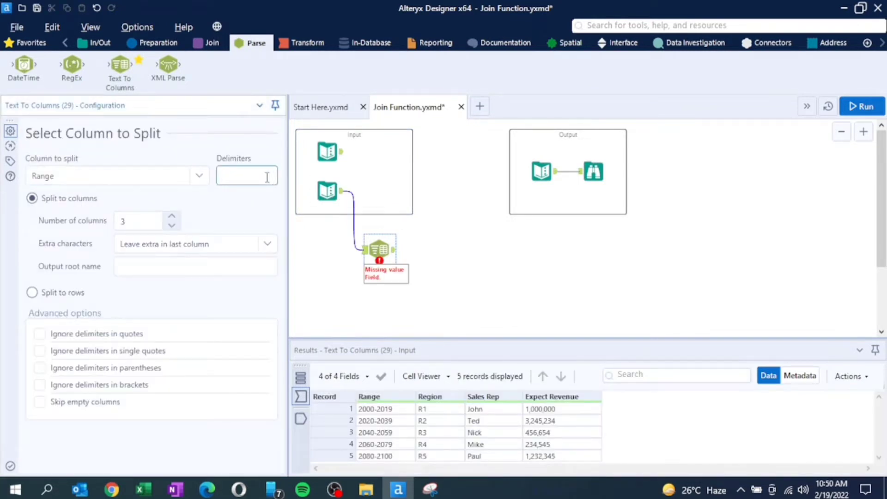
left_click(171, 227)
left_click(29, 42)
left_click_drag(24, 67, 425, 296)
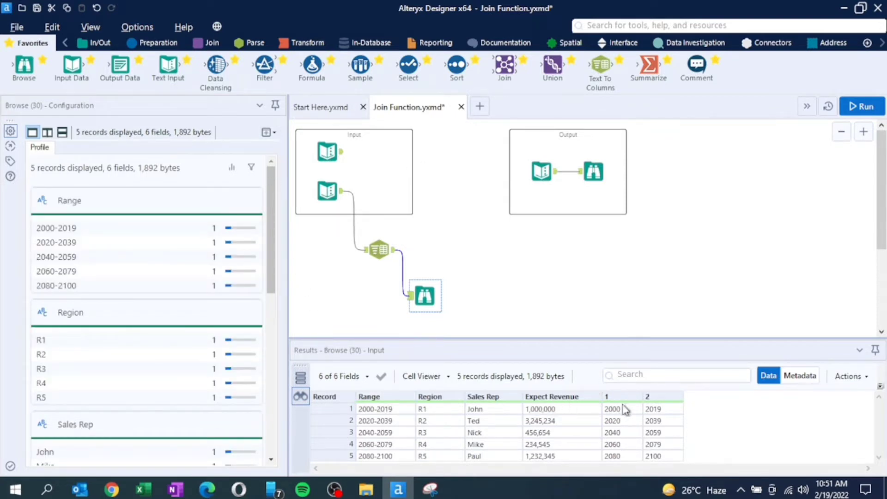
- Add a Select tool after Text To Columns, renaming field 1 to Start and field 2 to End, both as Int32
left_click_drag(410, 68, 458, 248)
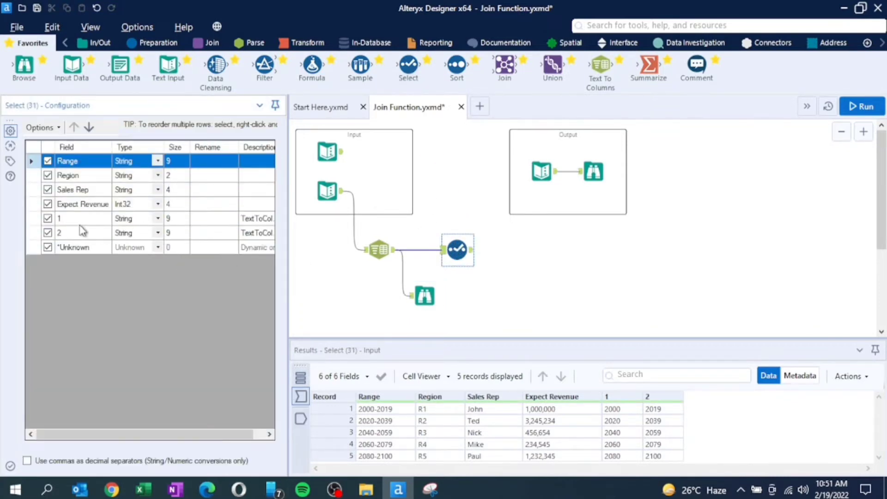
left_click(213, 218)
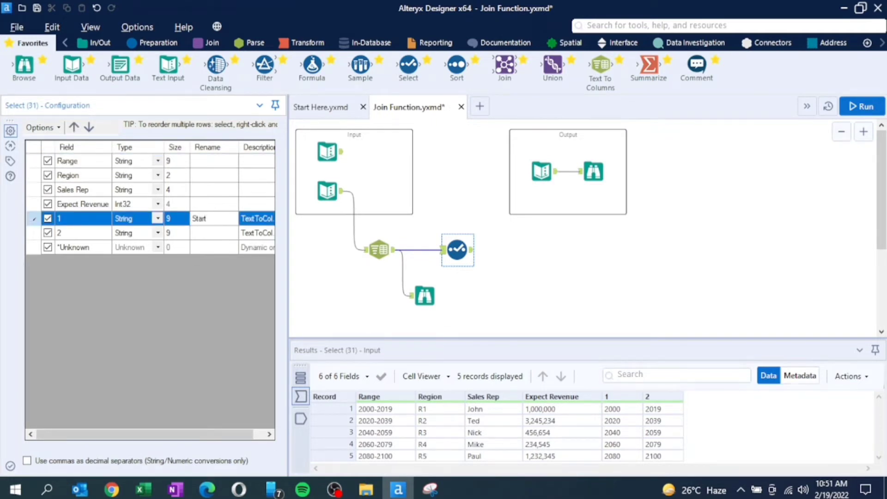
left_click(214, 233)
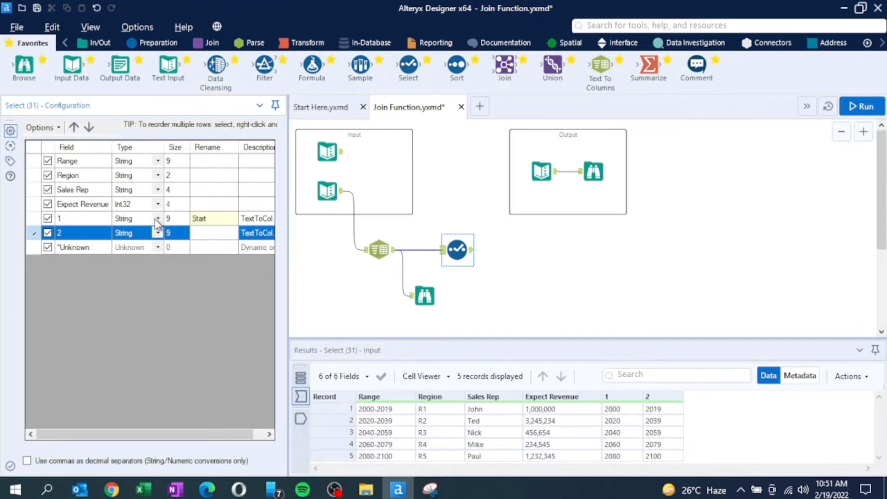
left_click(157, 218)
left_click(158, 256)
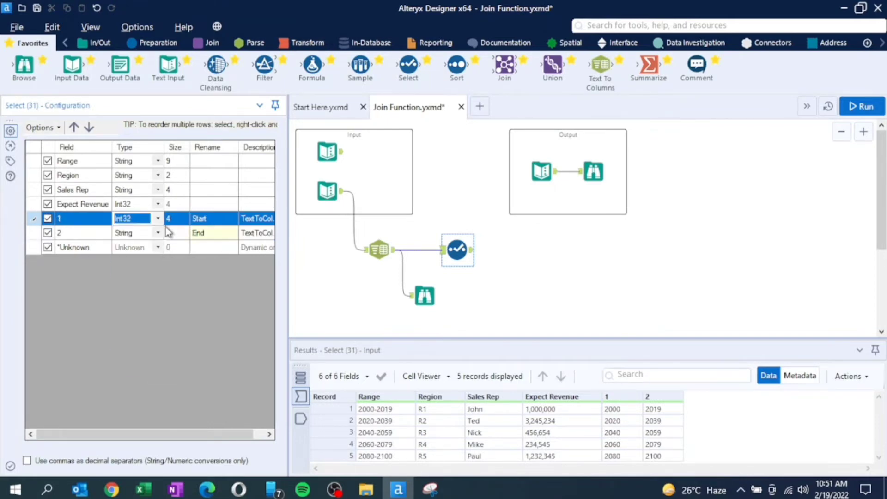
left_click(154, 233)
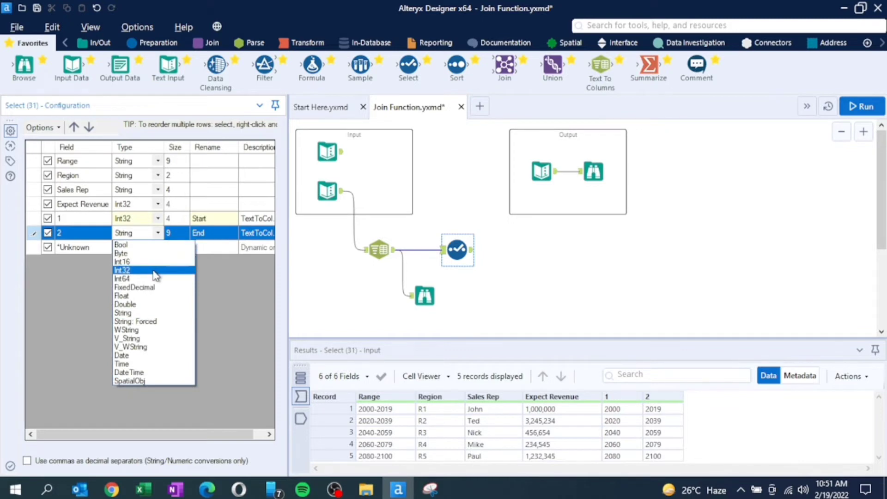
left_click(154, 270)
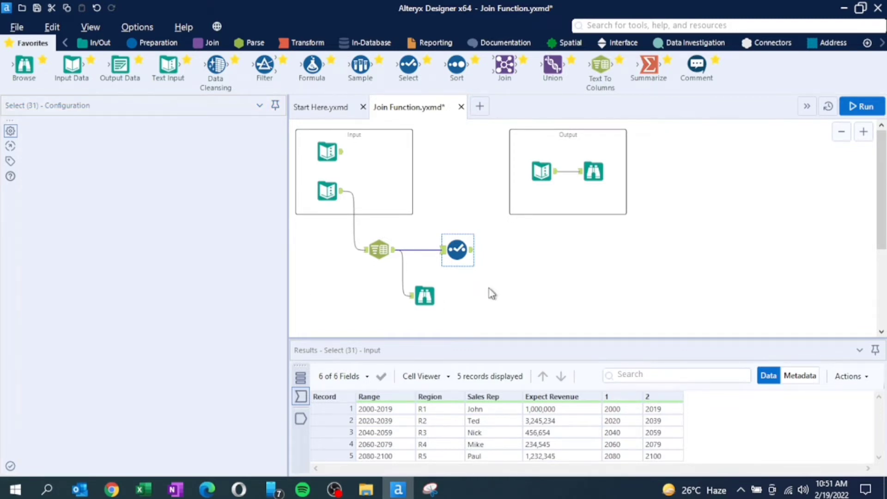
left_click(492, 294)
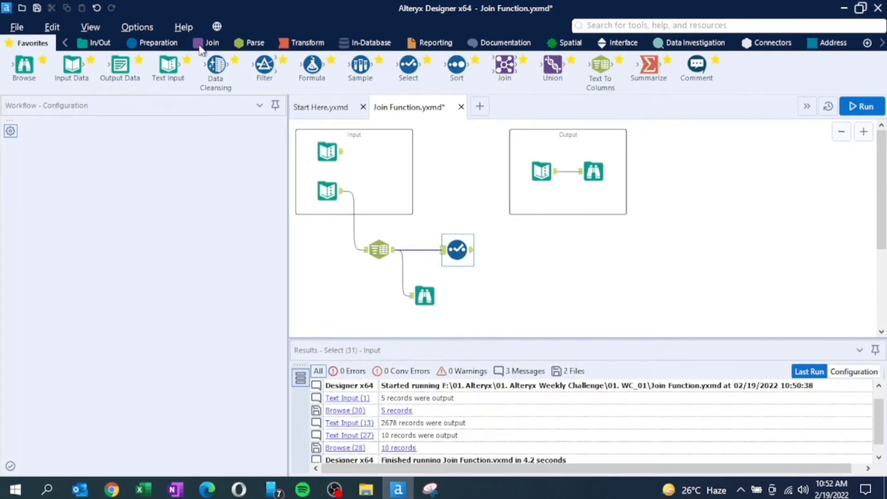
- Connect a Generate Rows tool after the Select tool and name its new field Area
left_click(160, 44)
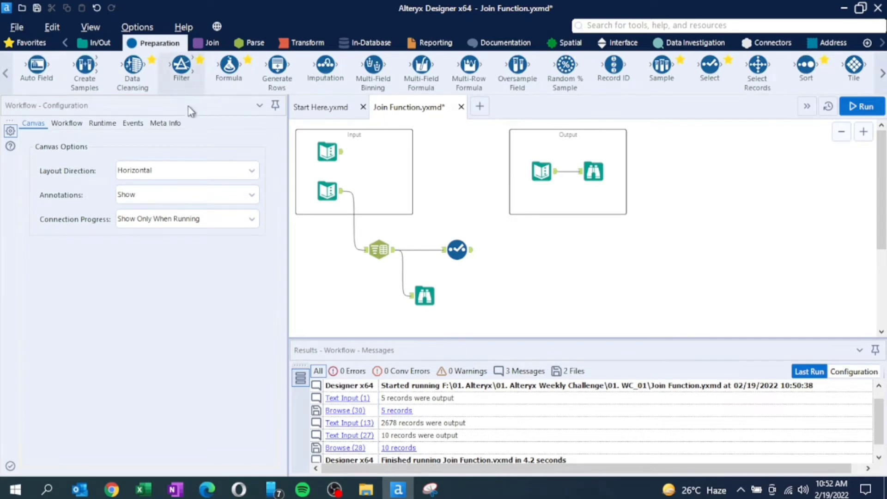
left_click_drag(277, 66, 518, 246)
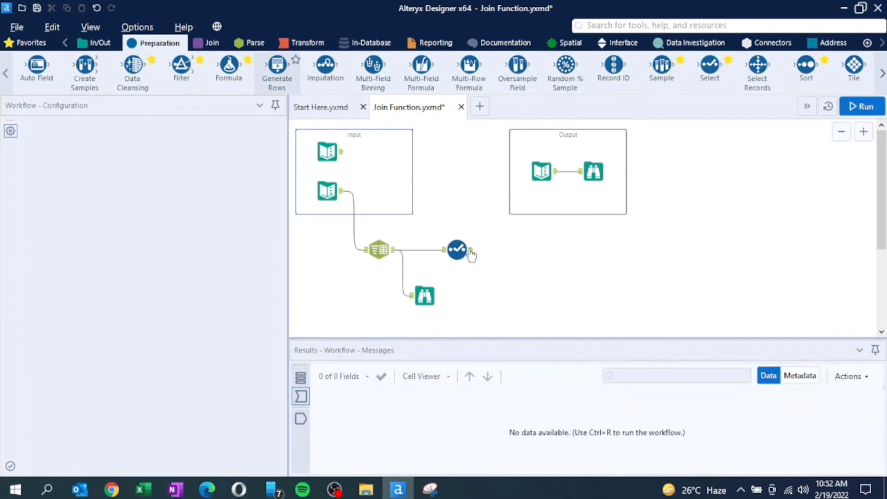
left_click_drag(472, 251, 506, 248)
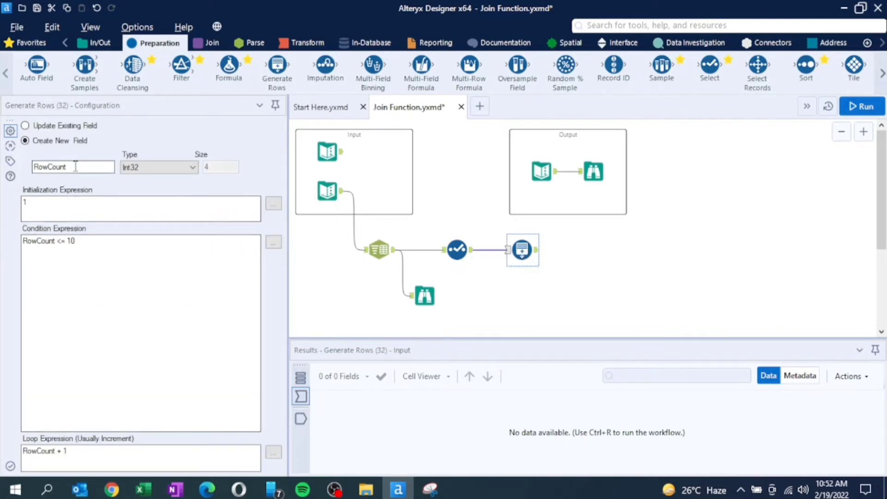
left_click_drag(76, 166, 31, 167)
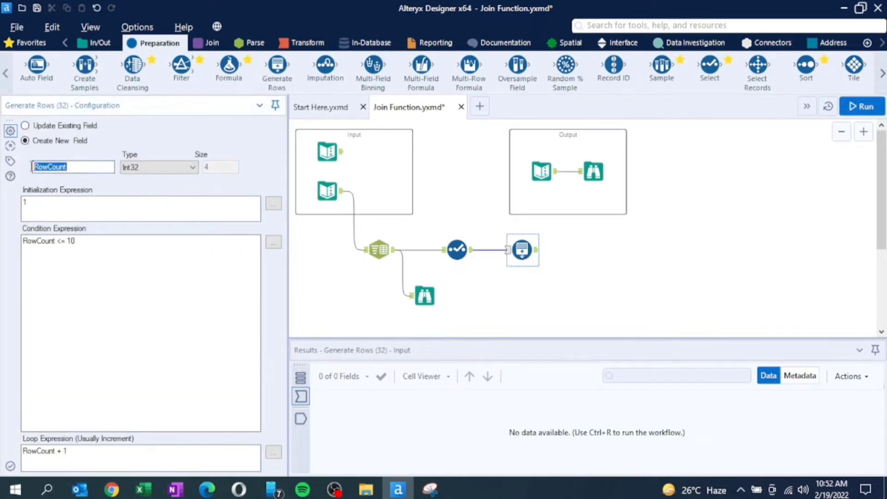
type("Area")
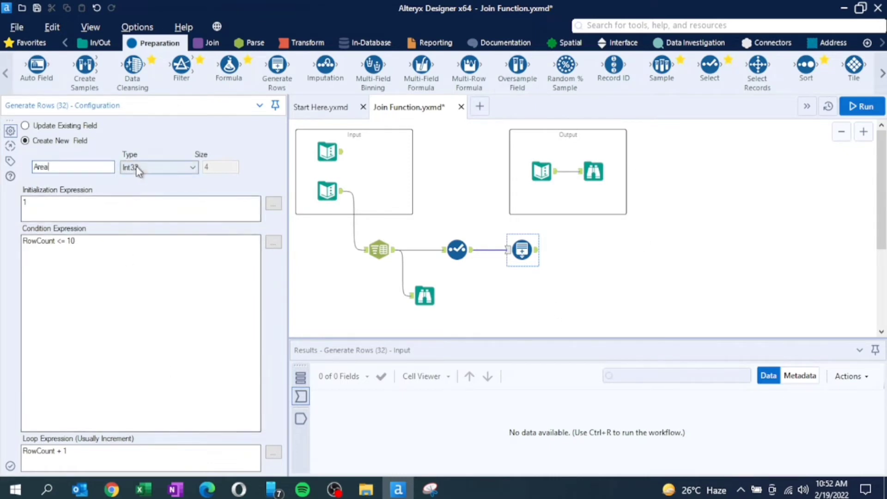
- Set Generate Rows to initialize at [Start], continue while Area <= [End] and loop with Area + 1, and attach a Browse tool
left_click(49, 210)
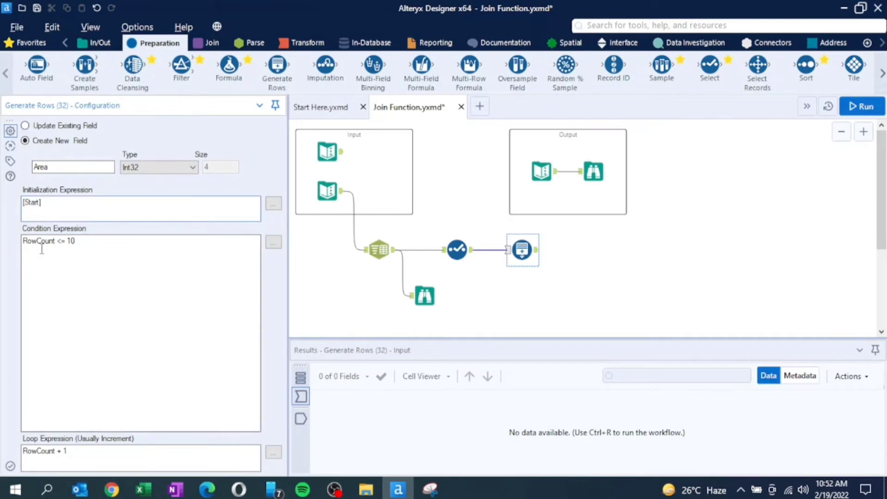
left_click_drag(56, 244, 1, 245)
type("Area <= [E")
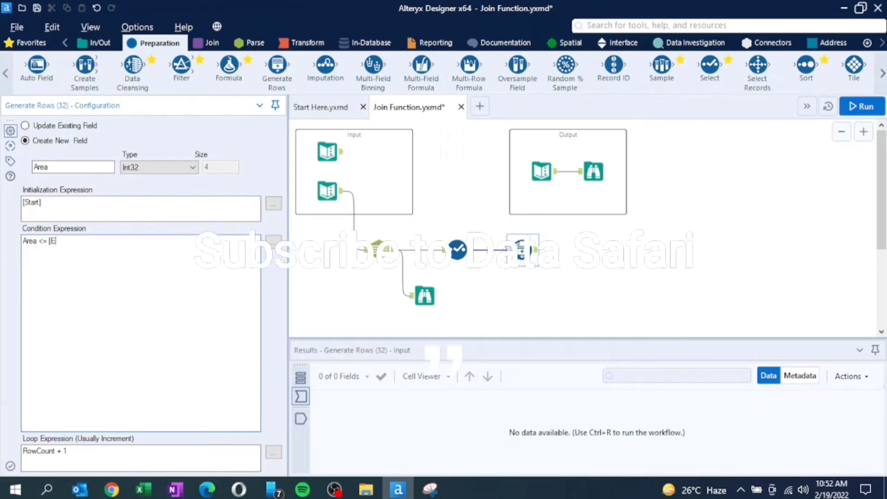
type("nd]")
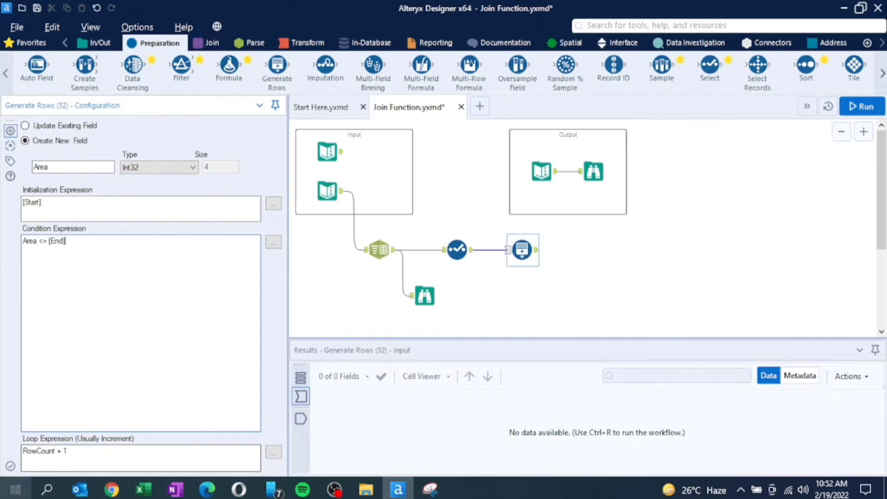
double_click(56, 451)
type("Area")
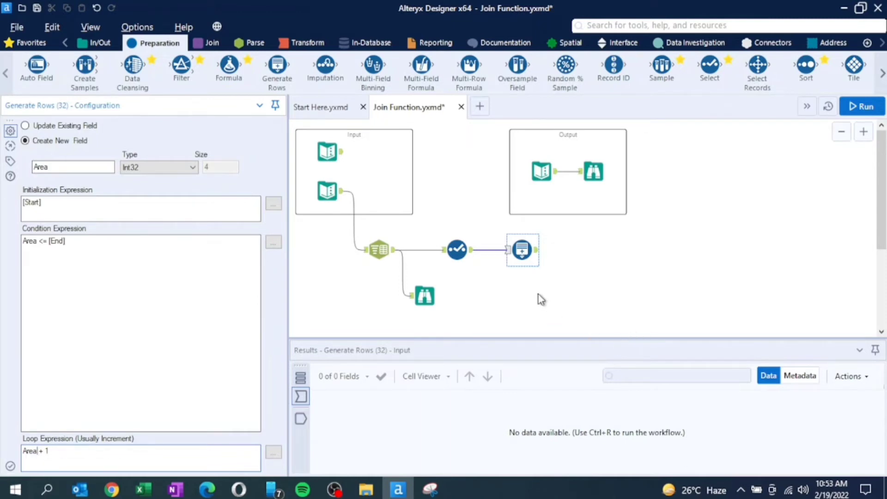
left_click(29, 43)
left_click_drag(24, 66, 583, 249)
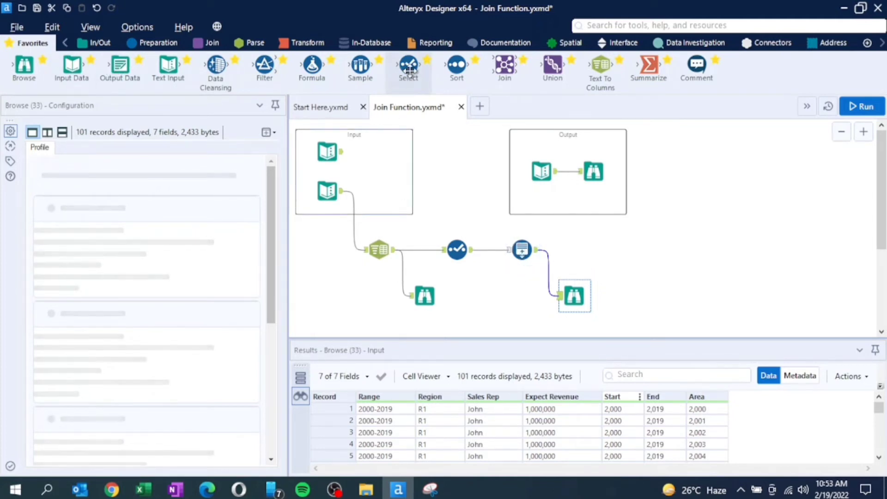
- Add a Select tool after Generate Rows and exclude the Start, End and *Unknown fields
left_click_drag(410, 69, 600, 249)
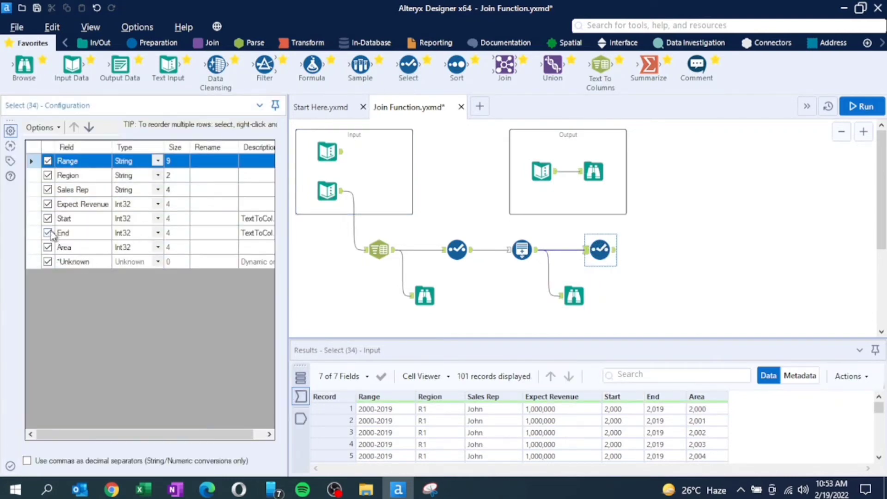
left_click(48, 219)
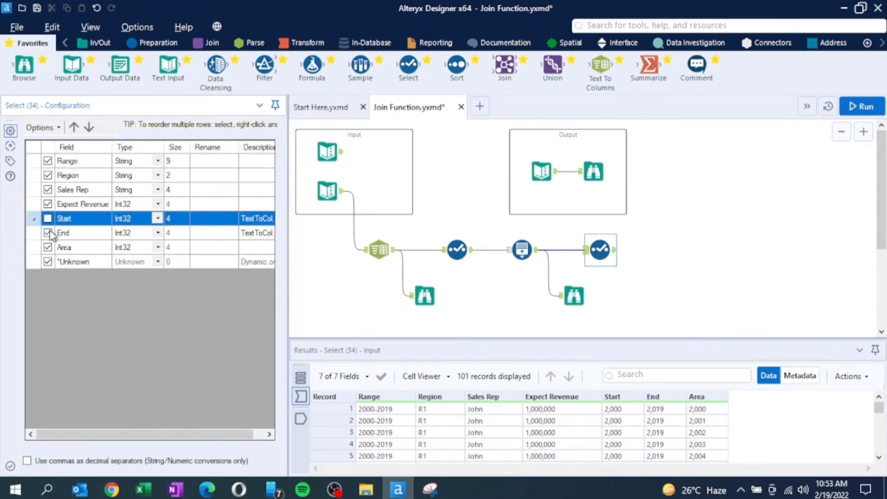
left_click(50, 233)
left_click(48, 263)
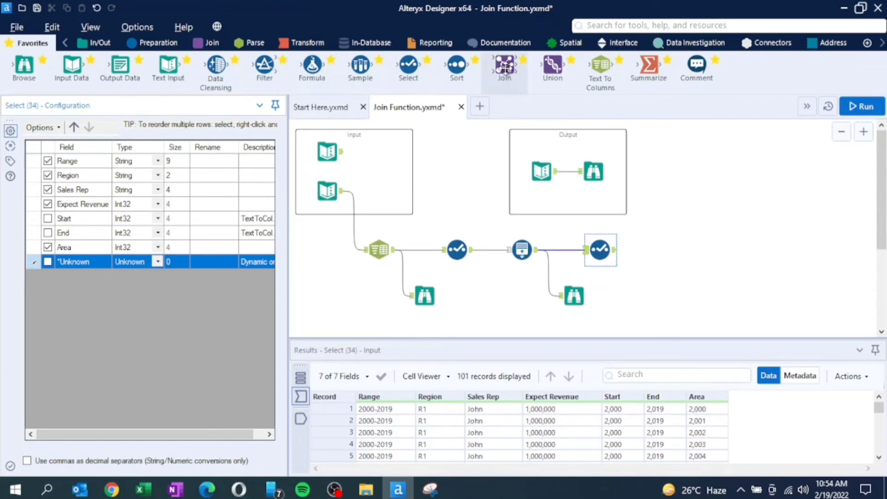
- Join the first text input to the second Select tool's output, matching Postal Area on the left with Area on the right
left_click_drag(509, 78, 684, 244)
left_click_drag(342, 151, 684, 230)
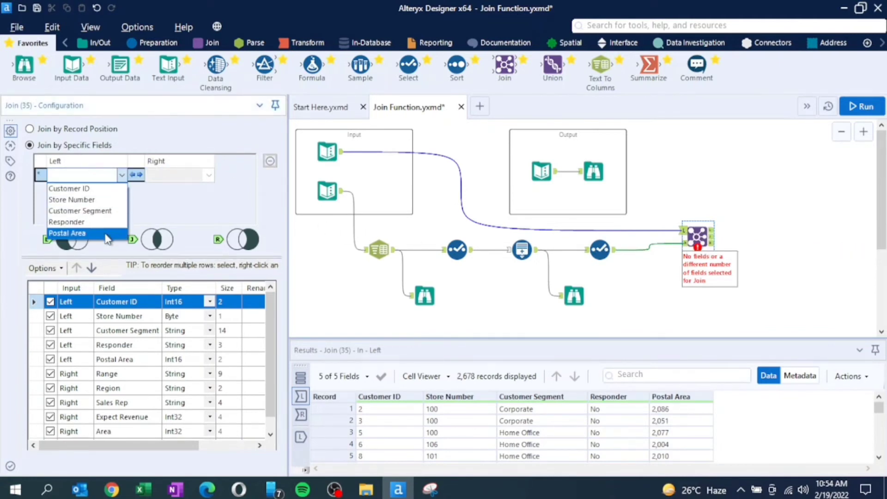
left_click(69, 233)
left_click(209, 175)
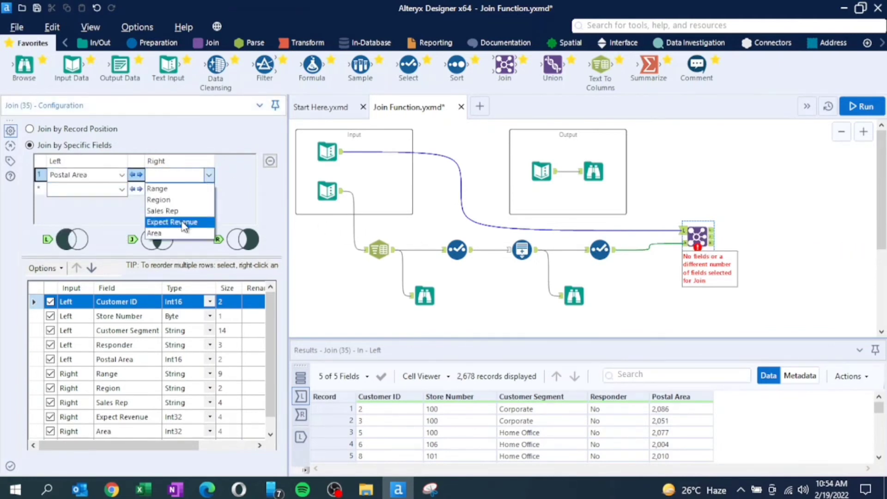
left_click(184, 231)
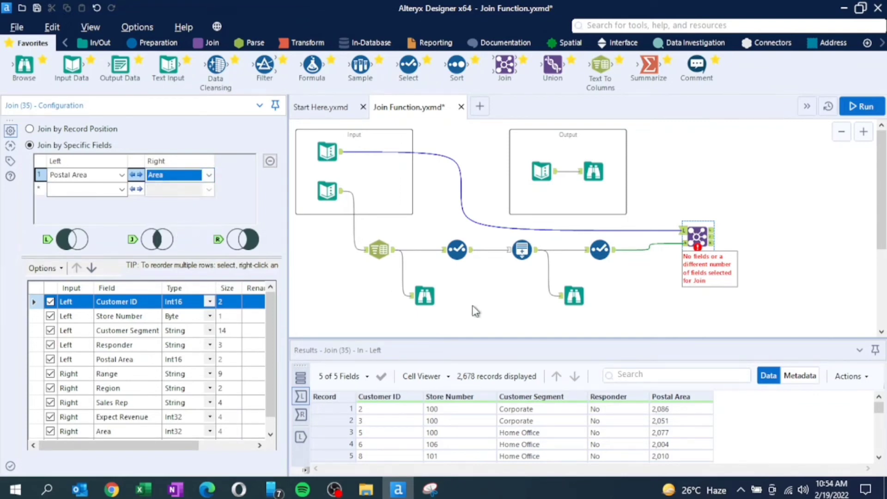
- Attach a Browse tool to the Join's matched output and review the joined records and fields
left_click_drag(24, 65, 763, 236)
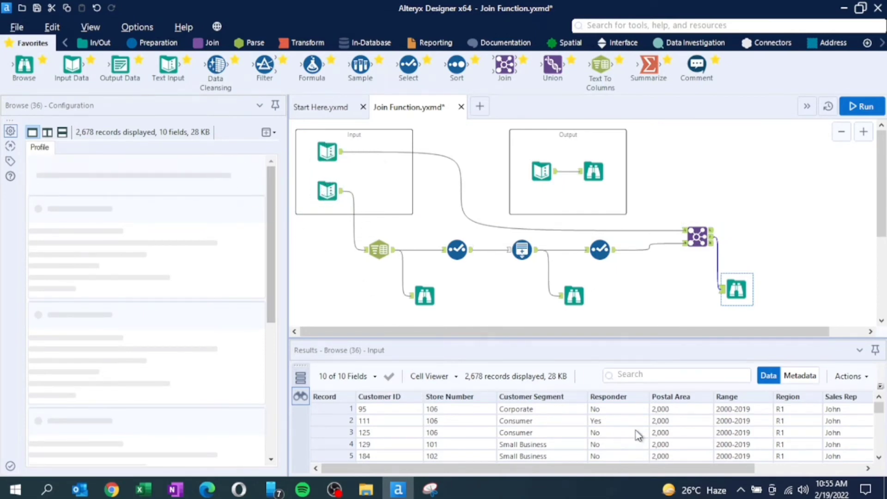
scroll(640, 430, "down", 8)
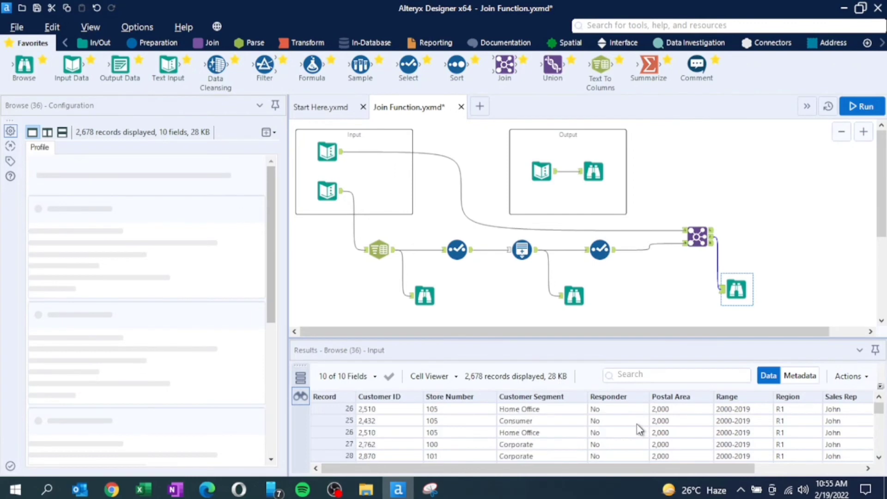
scroll(640, 430, "up", 7)
scroll(640, 429, "up", 2)
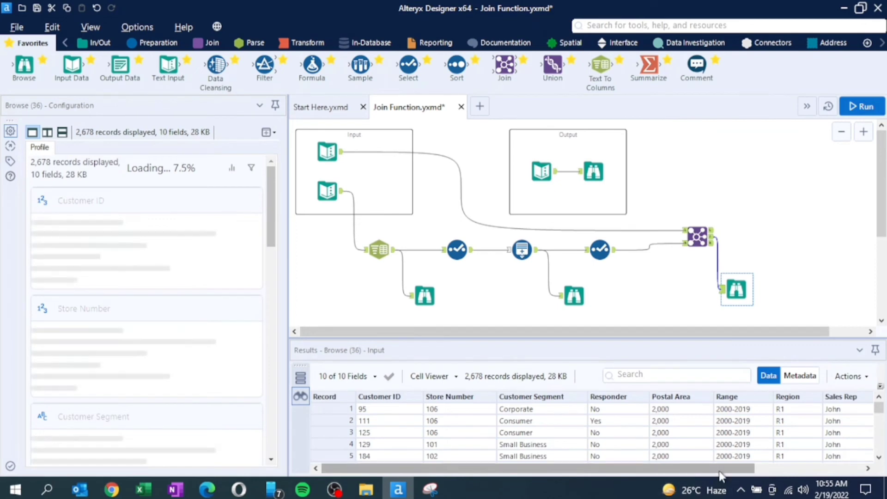
left_click_drag(724, 469, 855, 470)
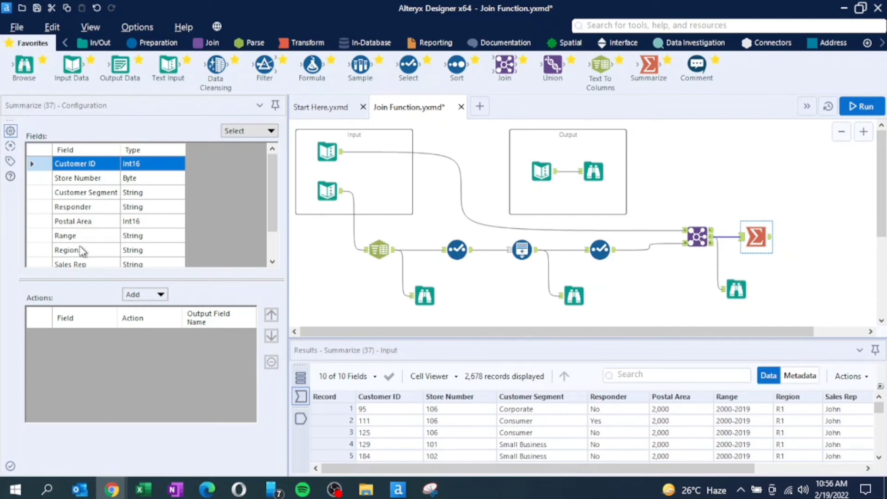
- Group the Summarize tool's output by Region and Sales Rep
left_click(94, 254)
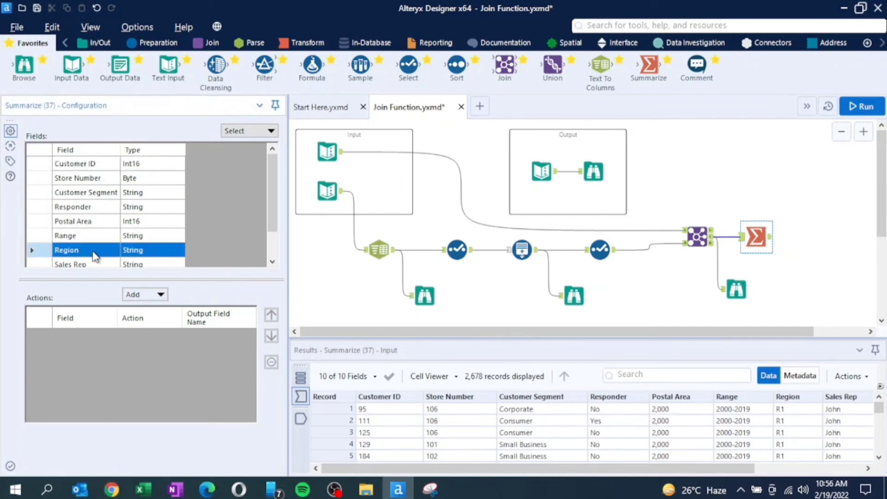
left_click(157, 297)
left_click(170, 233)
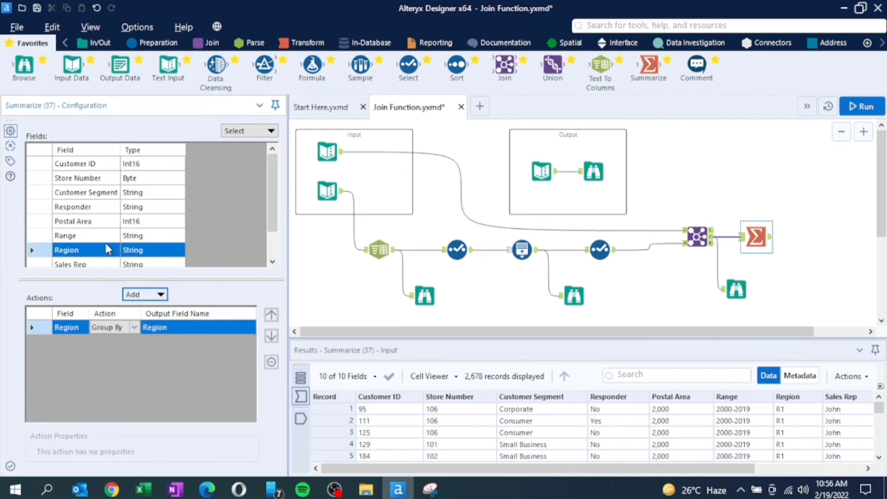
left_click(82, 264)
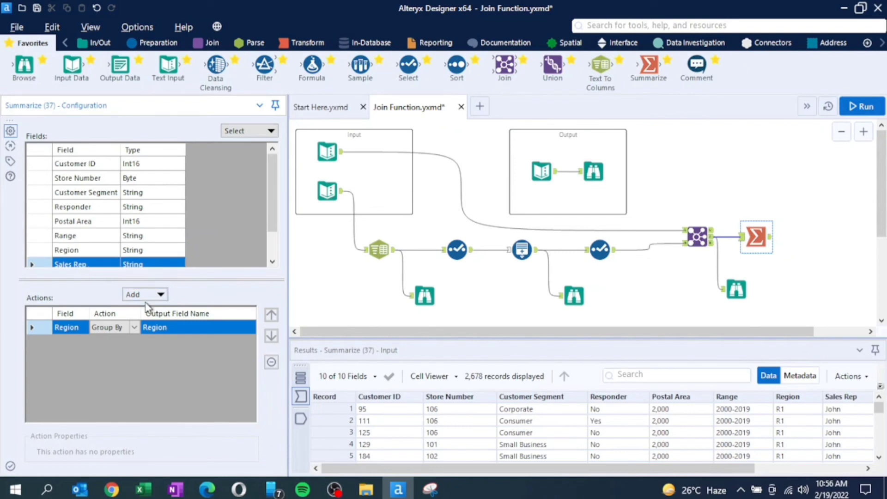
left_click(147, 300)
left_click(174, 235)
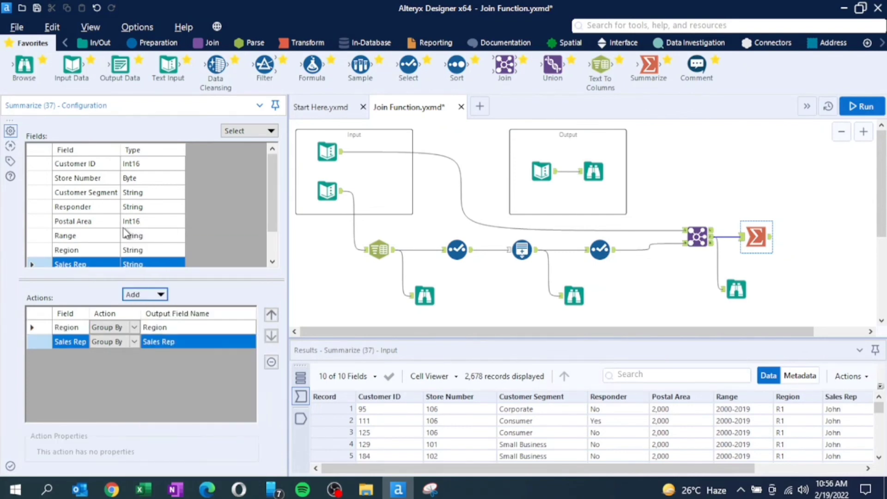
- Add Responder as a third Group By field in the Summarize tool and add a Count of Customer ID
left_click(94, 208)
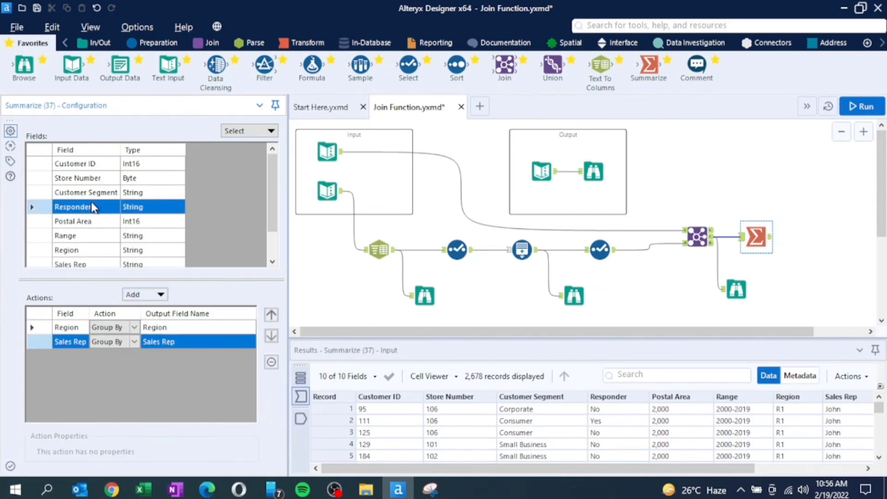
left_click(156, 298)
left_click(163, 233)
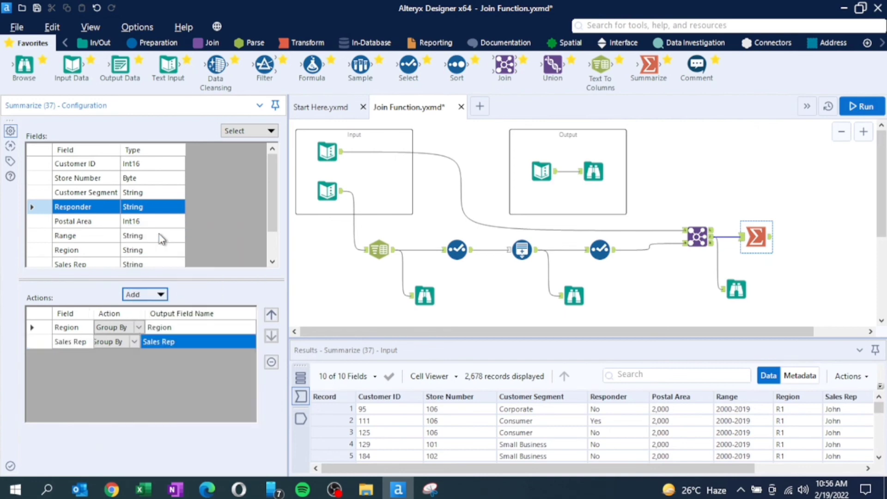
left_click(91, 165)
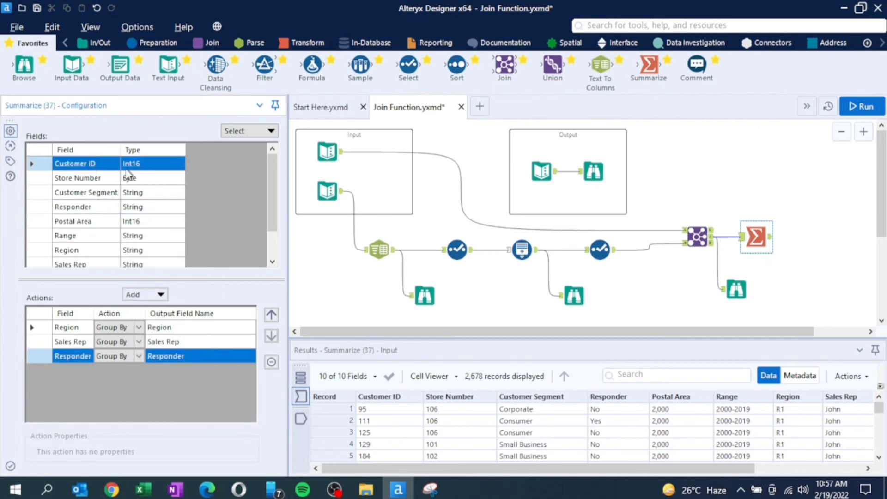
left_click(154, 295)
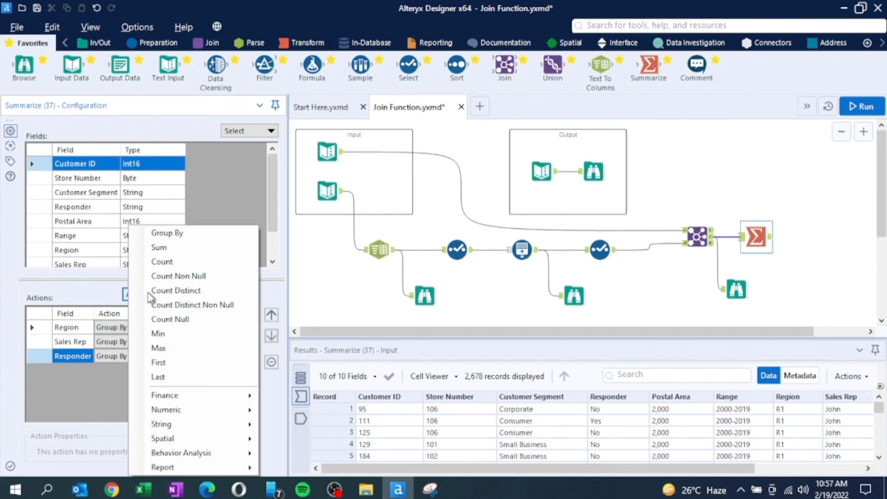
left_click(161, 262)
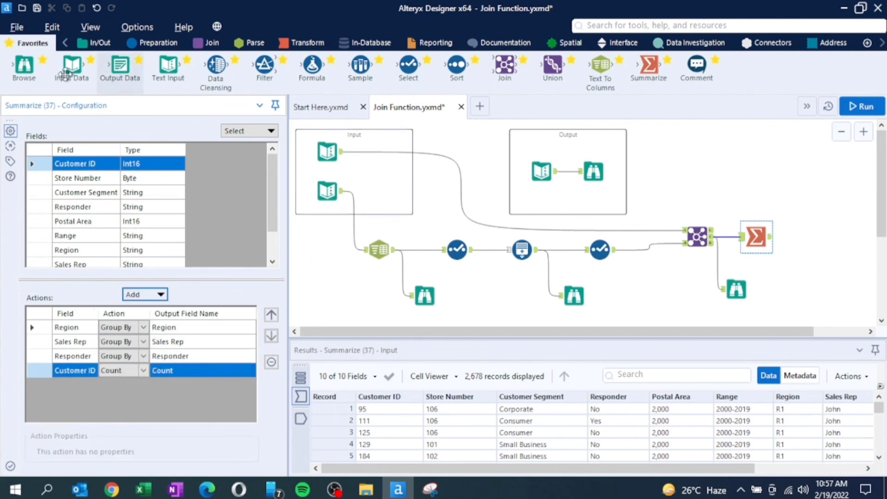
- Attach a Browse tool to the Summarize tool's output and run the workflow
left_click_drag(26, 67, 815, 237)
left_click(857, 111)
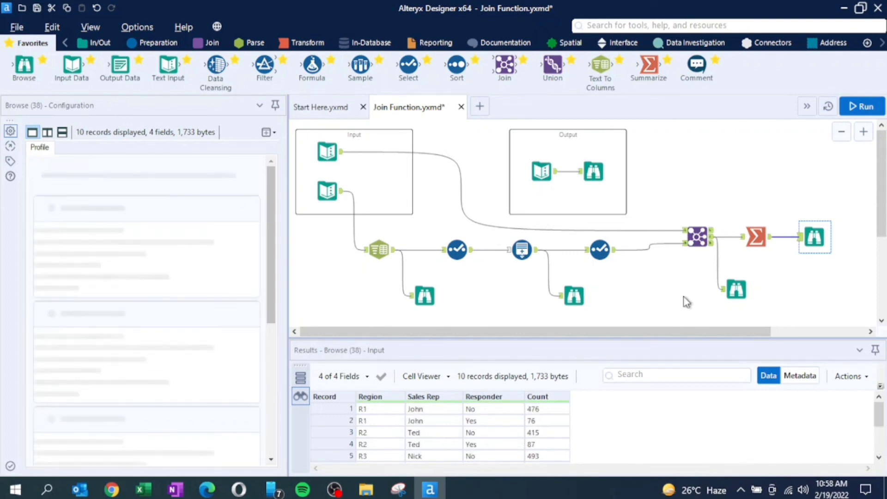
- Delete the three intermediate Browse tools branching below the workflow and show the summarized data in the final Browse tool
left_click(738, 291)
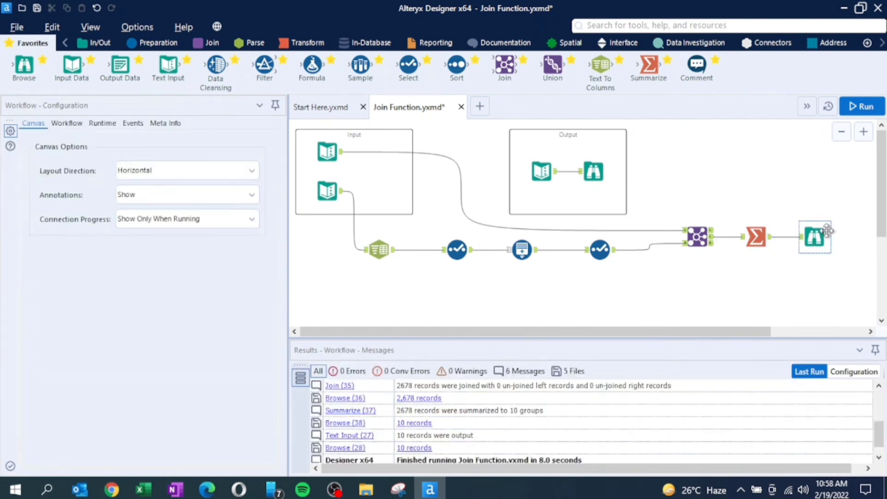
left_click(807, 246)
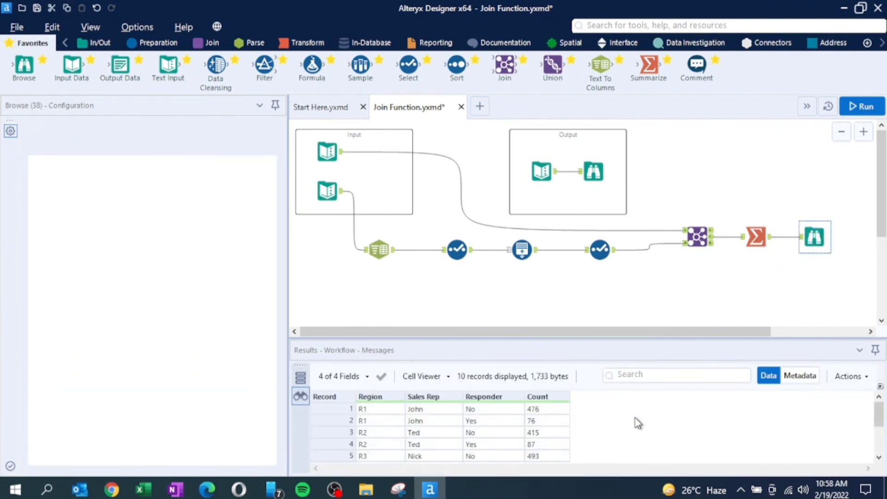